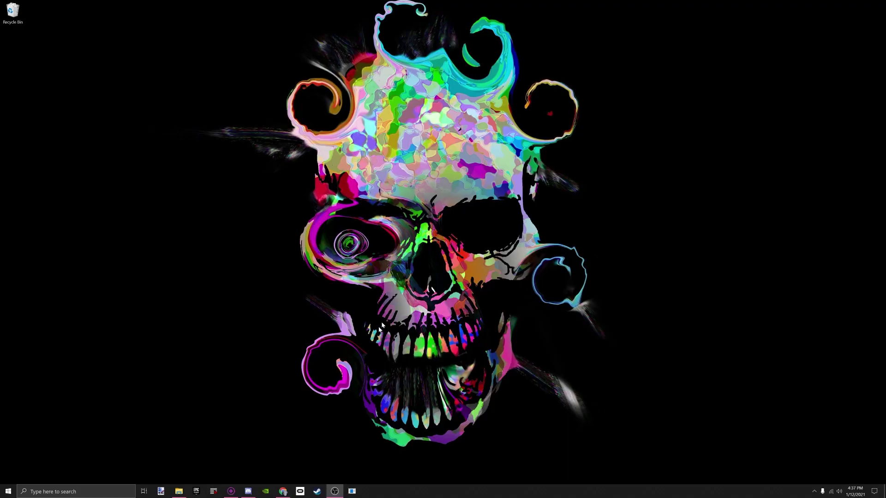
Step: Switch to ModAssistant, install or update the checked Beat Saber mods and review the mod list down to the UI enhancements
{"action": "left_click", "coordinate": [231, 492]}
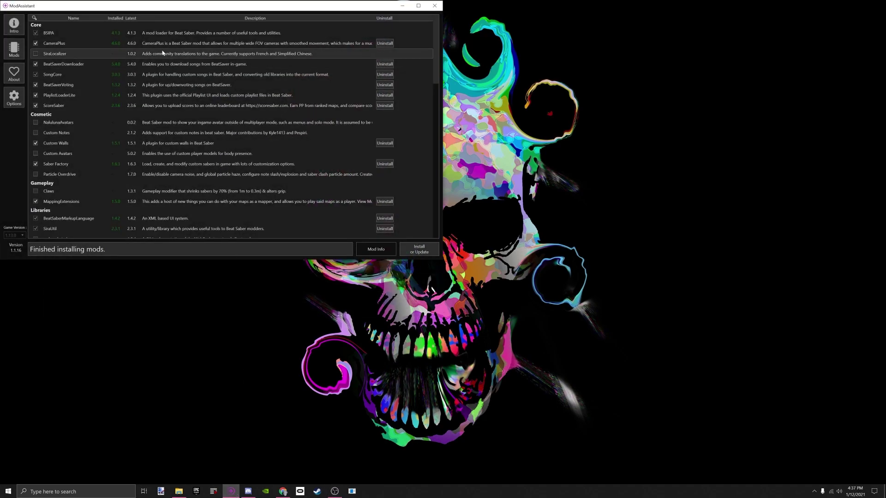
{"action": "left_click_drag", "start_coordinate": [191, 8], "coordinate": [415, 116]}
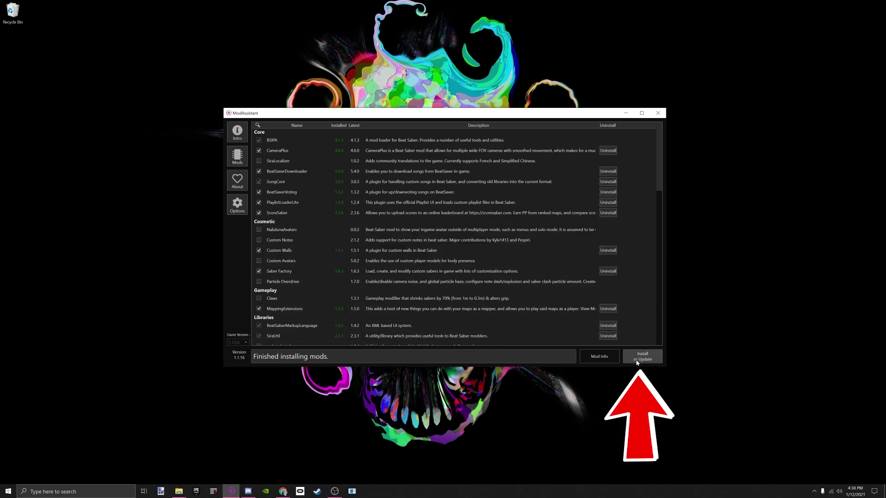
{"action": "left_click", "coordinate": [640, 359]}
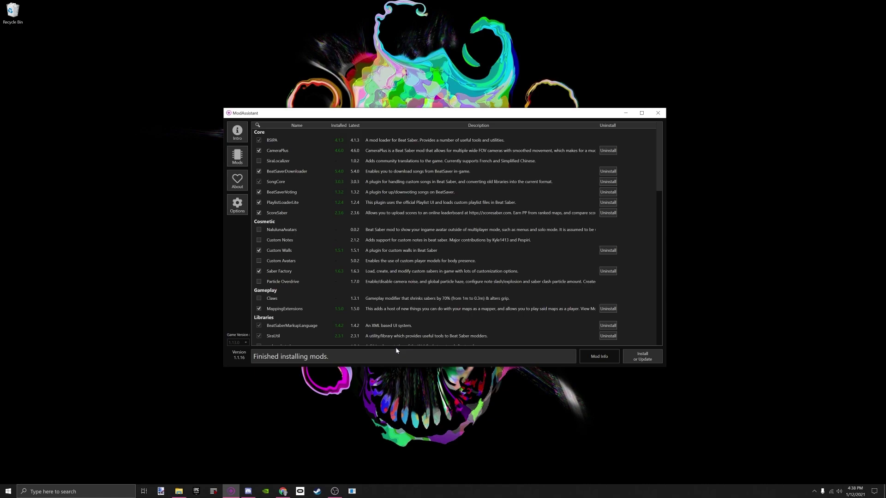
{"action": "scroll", "coordinate": [474, 243], "scroll_direction": "down", "scroll_amount": 6}
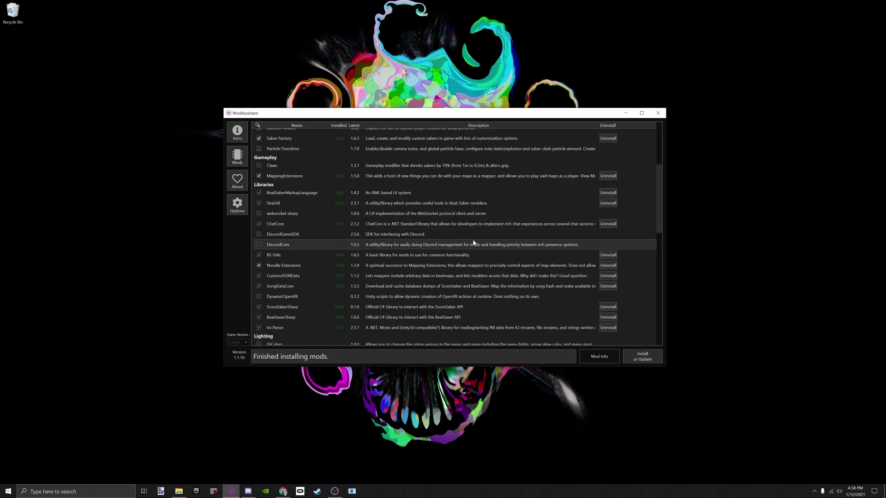
{"action": "scroll", "coordinate": [473, 244], "scroll_direction": "down", "scroll_amount": 4}
{"action": "scroll", "coordinate": [474, 244], "scroll_direction": "down", "scroll_amount": 5}
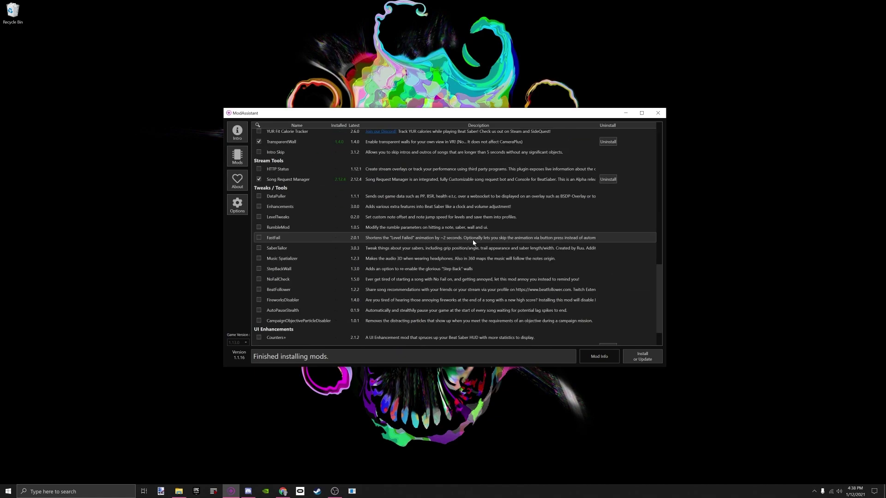
Step: Switch to File Explorer and permanently delete EnhancedStreamChat.dll from the Beat Saber Plugins folder
{"action": "key", "text": "super+d"}
{"action": "left_click", "coordinate": [176, 495]}
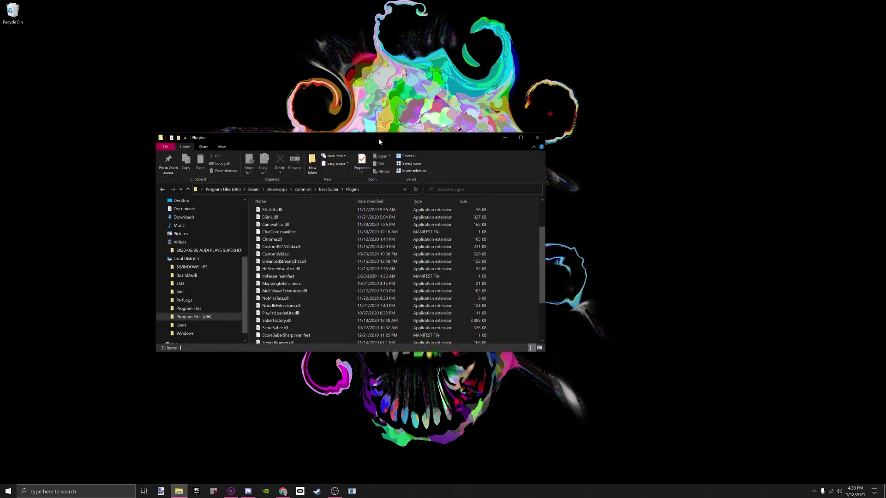
{"action": "left_click_drag", "start_coordinate": [379, 140], "coordinate": [461, 138]}
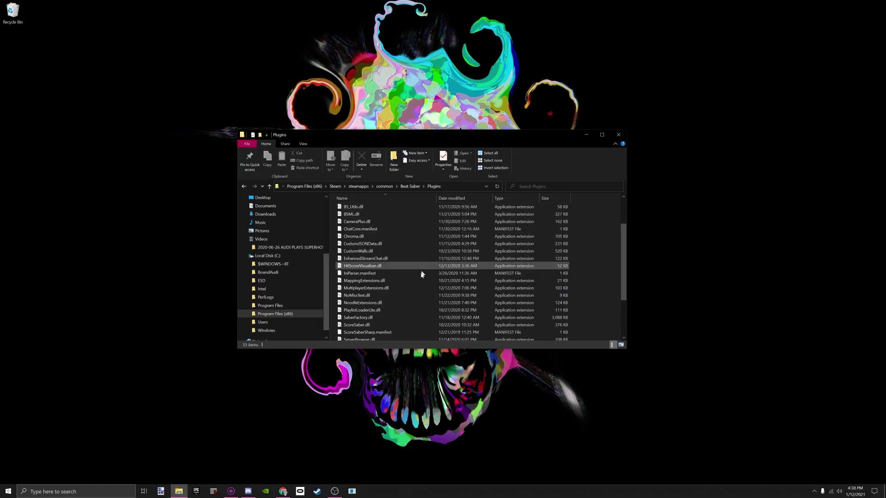
{"action": "scroll", "coordinate": [415, 300], "scroll_direction": "down", "scroll_amount": 3}
{"action": "scroll", "coordinate": [415, 302], "scroll_direction": "up", "scroll_amount": 3}
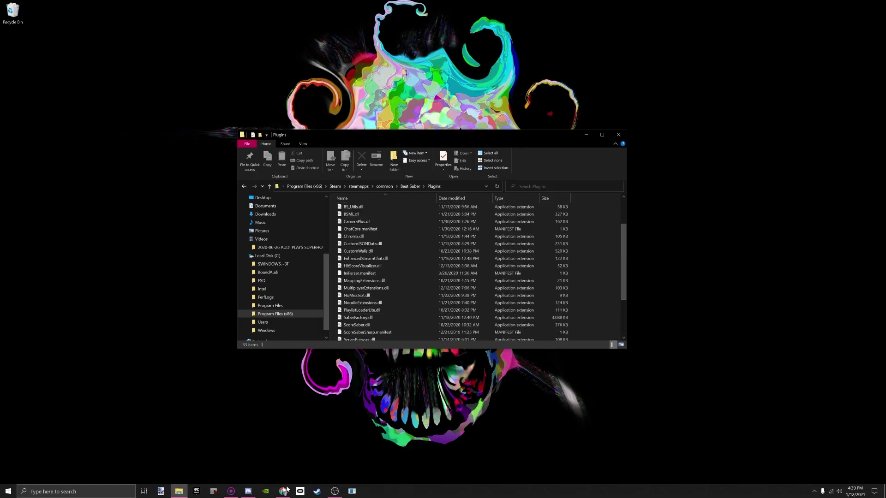
{"action": "left_click", "coordinate": [397, 259]}
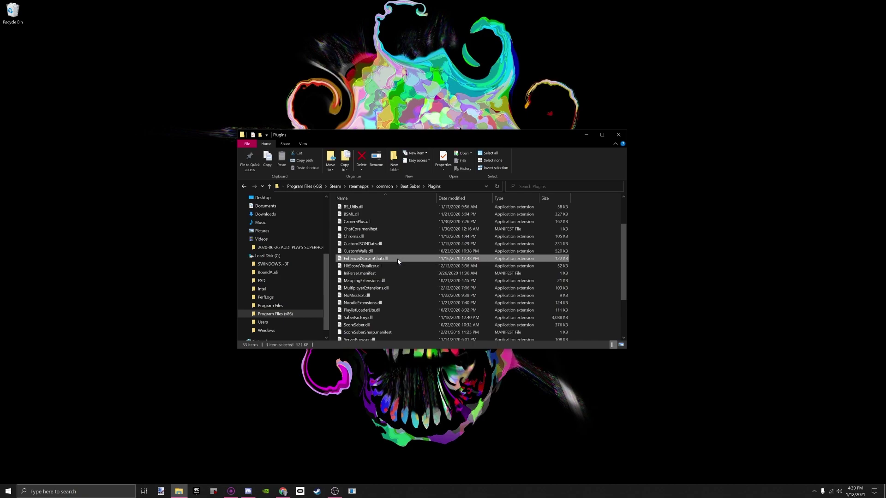
{"action": "key", "text": "shift+Delete"}
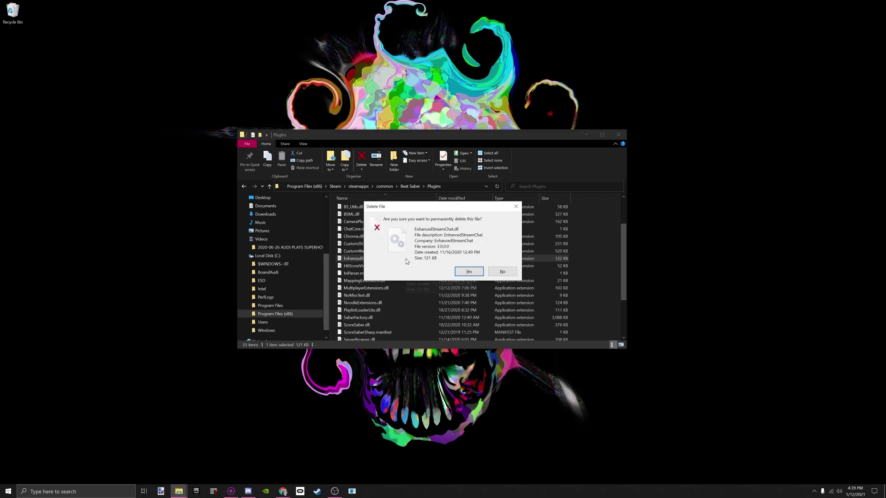
{"action": "key", "text": "Return"}
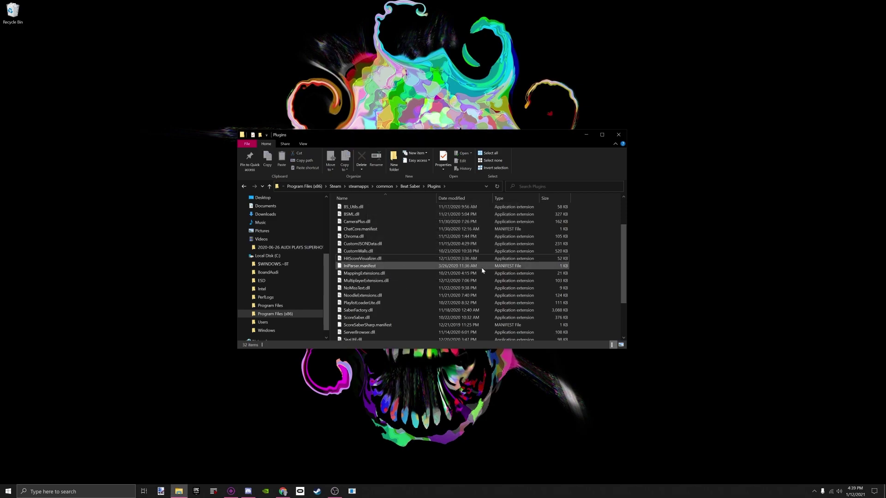
{"action": "scroll", "coordinate": [481, 269], "scroll_direction": "down", "scroll_amount": 3}
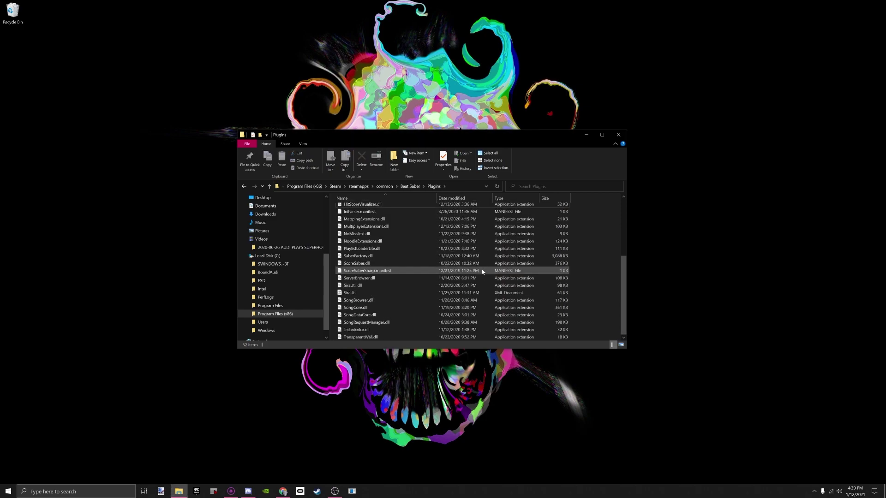
{"action": "scroll", "coordinate": [479, 284], "scroll_direction": "up", "scroll_amount": 3}
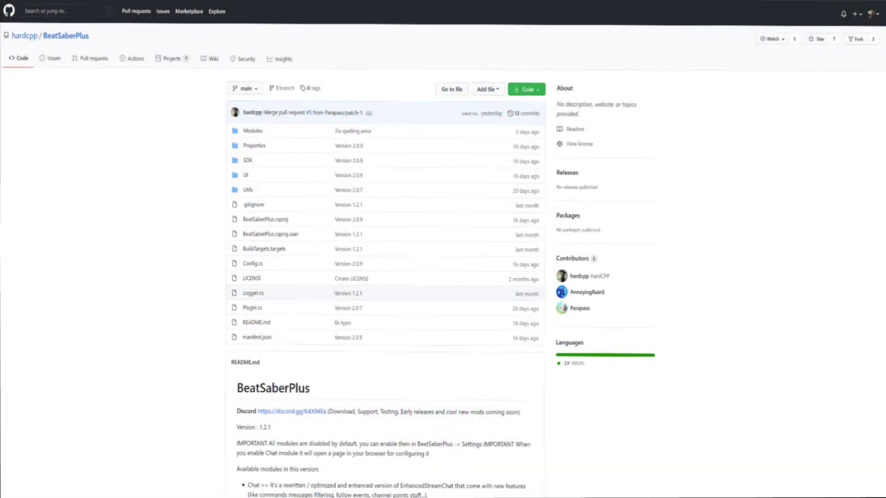
Step: Follow the Discord invite on the BeatSaberPlus GitHub page and download beat_saber_plus_2_0_15-Preview.zip from the bsplus-beta channel
{"action": "scroll", "coordinate": [480, 268], "scroll_direction": "down", "scroll_amount": 4}
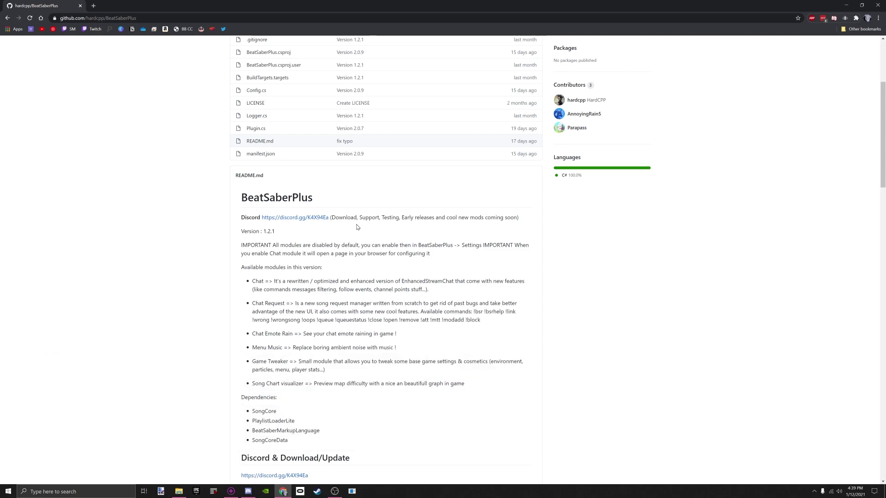
{"action": "left_click", "coordinate": [310, 219]}
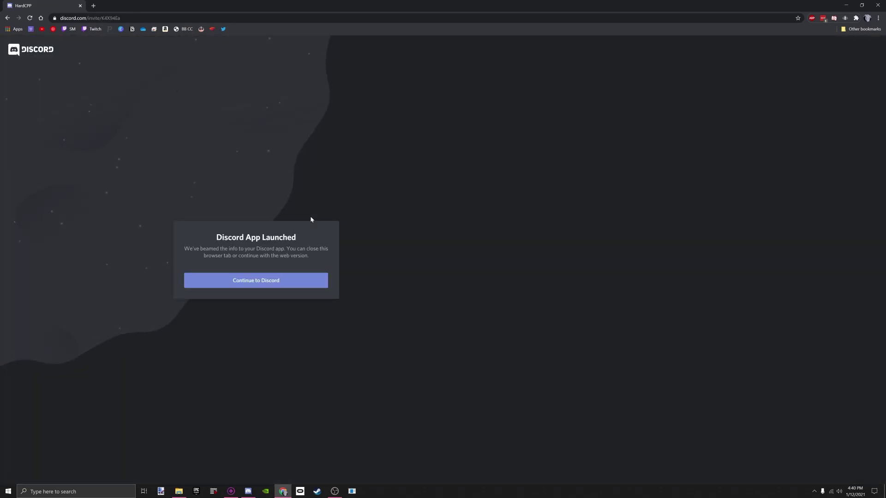
{"action": "left_click", "coordinate": [310, 283]}
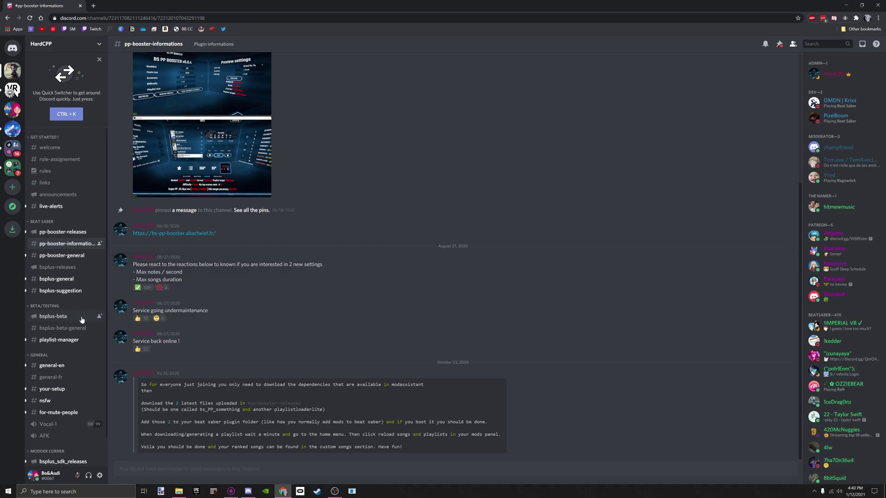
{"action": "left_click", "coordinate": [51, 318]}
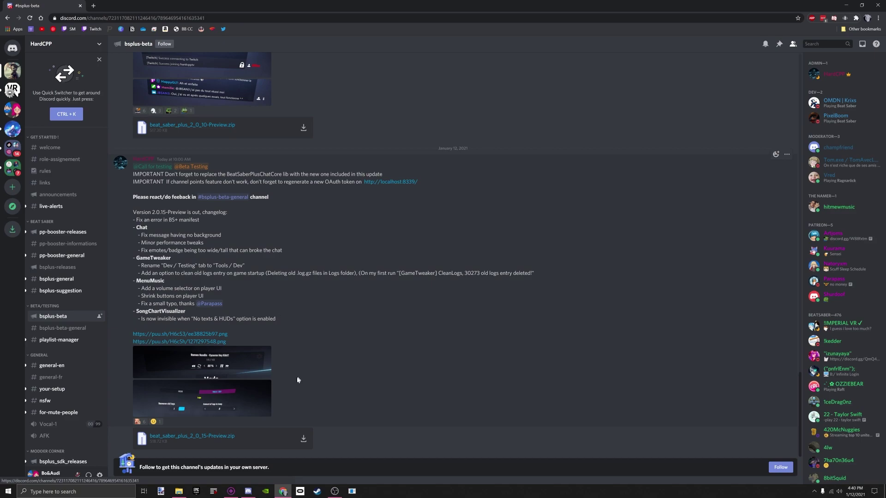
{"action": "left_click", "coordinate": [196, 436]}
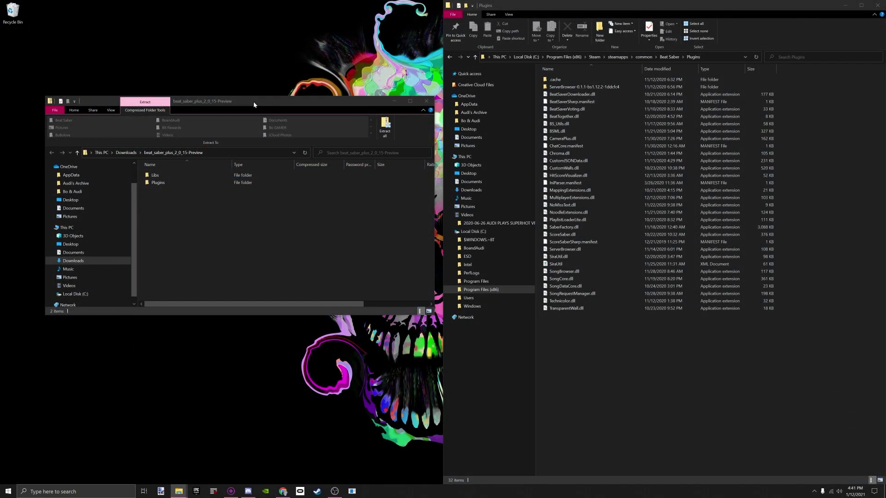
Step: Extract the whole beat_saber_plus_2_0_15-Preview archive into a folder of the same name in Downloads
{"action": "left_click_drag", "start_coordinate": [253, 102], "coordinate": [252, 94]}
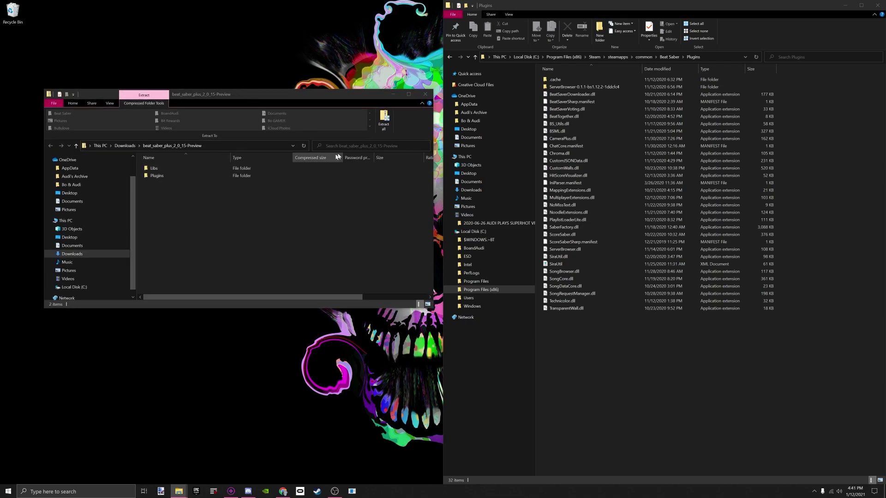
{"action": "left_click", "coordinate": [382, 126]}
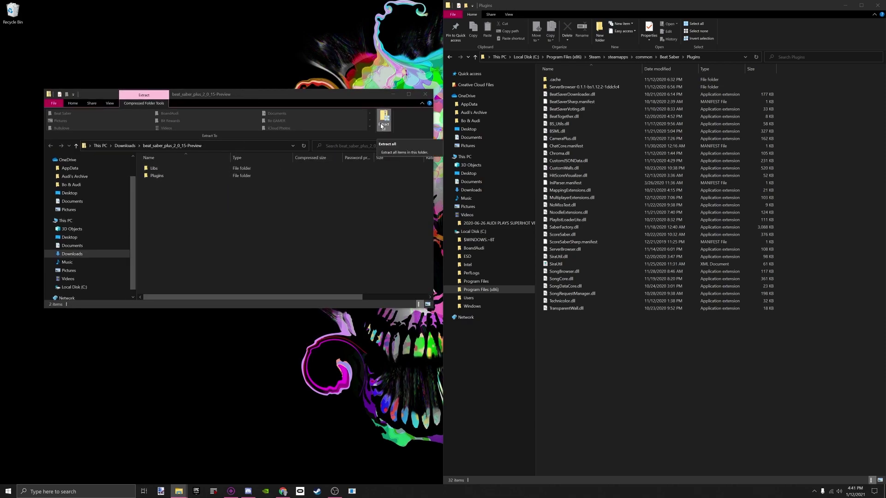
{"action": "left_click", "coordinate": [504, 315]}
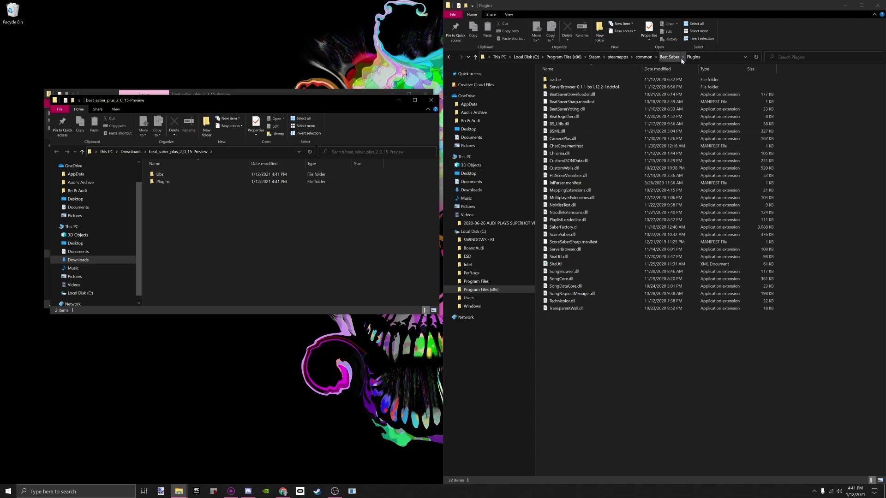
Step: Transfer BeatSaberPlus.dll and BeatSaberPlusChatCore.manifest from the extracted Plugins folder into Beat Saber's Plugins folder, and close the extracted folder
{"action": "double_click", "coordinate": [204, 182]}
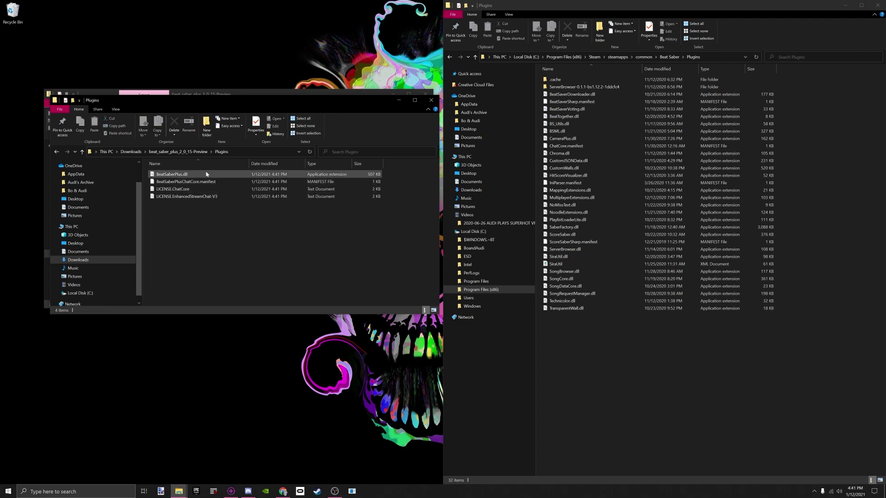
{"action": "left_click", "coordinate": [206, 176]}
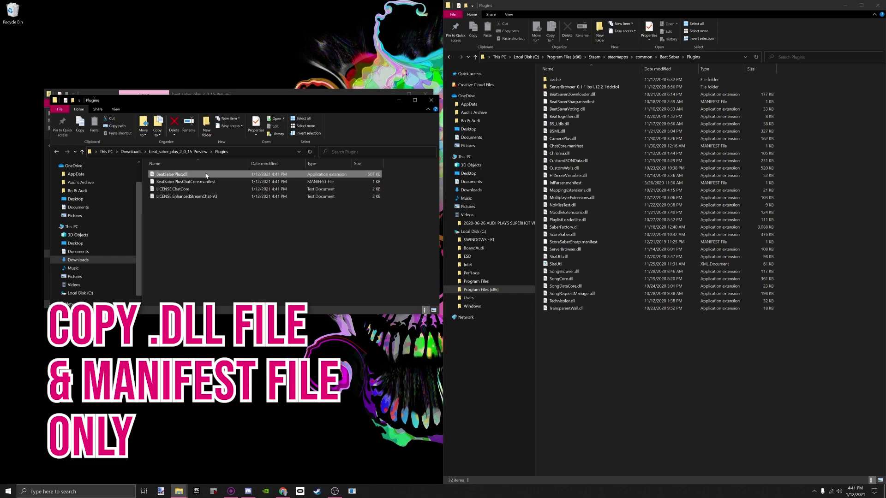
{"action": "left_click", "coordinate": [201, 181], "text": "ctrl"}
{"action": "left_click_drag", "start_coordinate": [202, 181], "coordinate": [596, 334]}
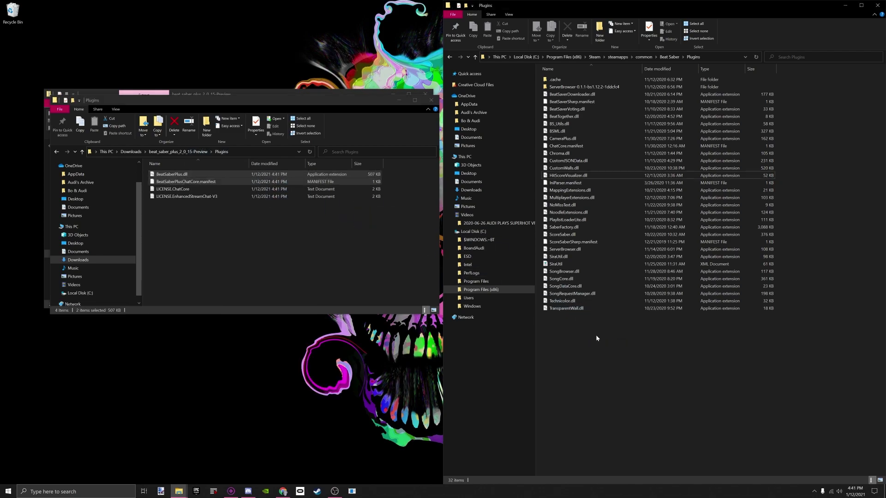
{"action": "left_click", "coordinate": [431, 100]}
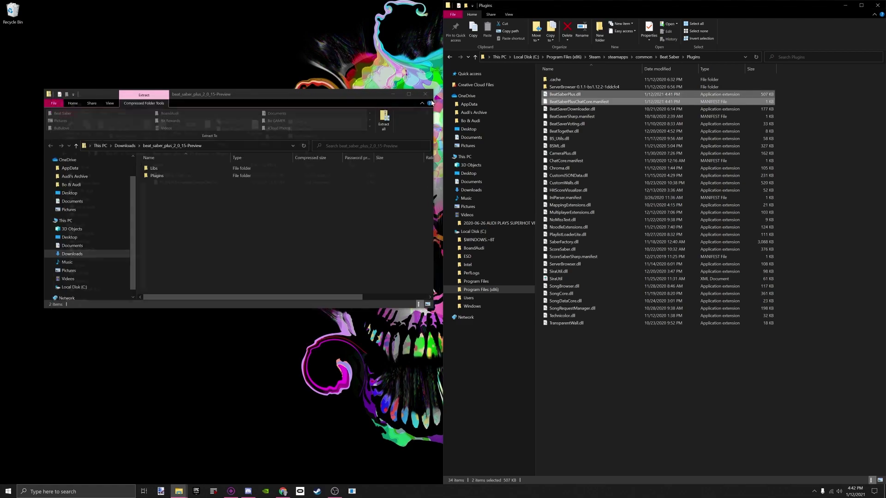
Step: Copy BeatSaberPlusChatCore.dll from the archive's Libs folder into Beat Saber's Libs folder and close both File Explorer windows
{"action": "left_click", "coordinate": [674, 57]}
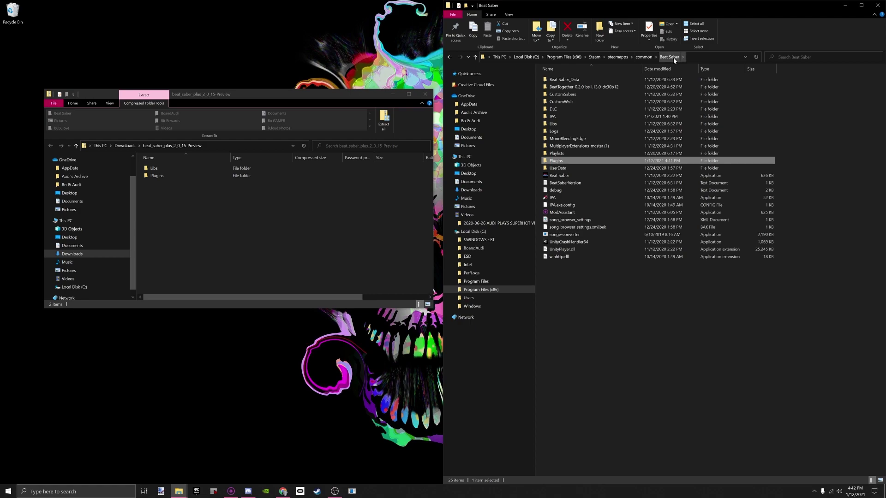
{"action": "double_click", "coordinate": [553, 124]}
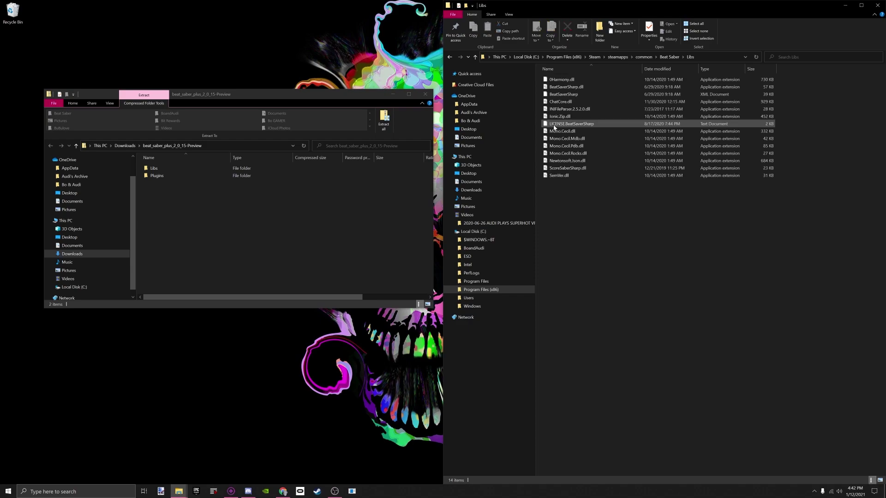
{"action": "double_click", "coordinate": [199, 168]}
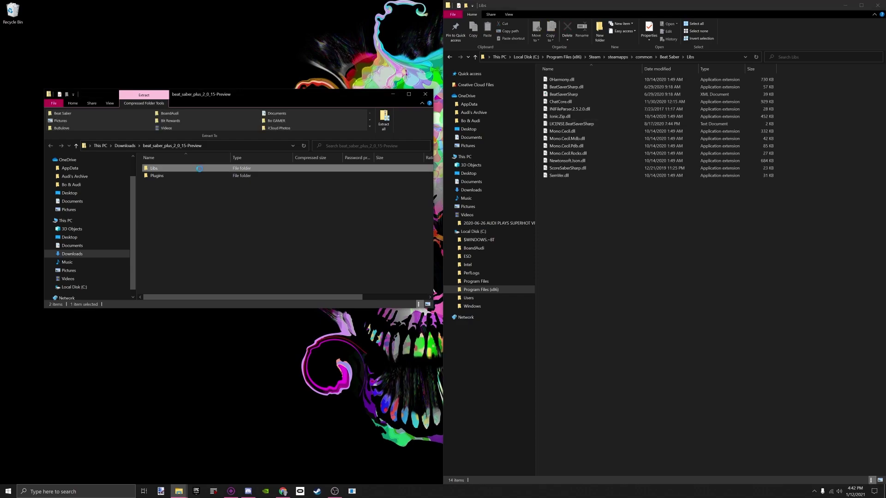
{"action": "left_click_drag", "start_coordinate": [191, 171], "coordinate": [577, 221]}
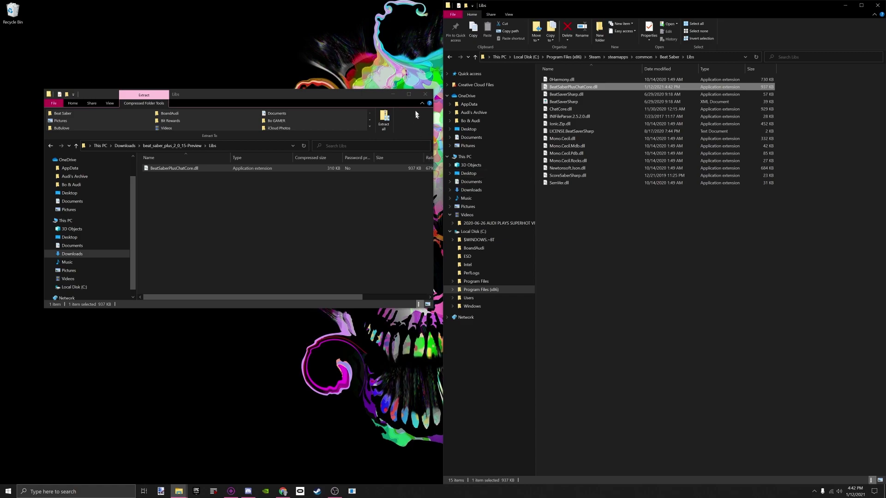
{"action": "left_click", "coordinate": [425, 94]}
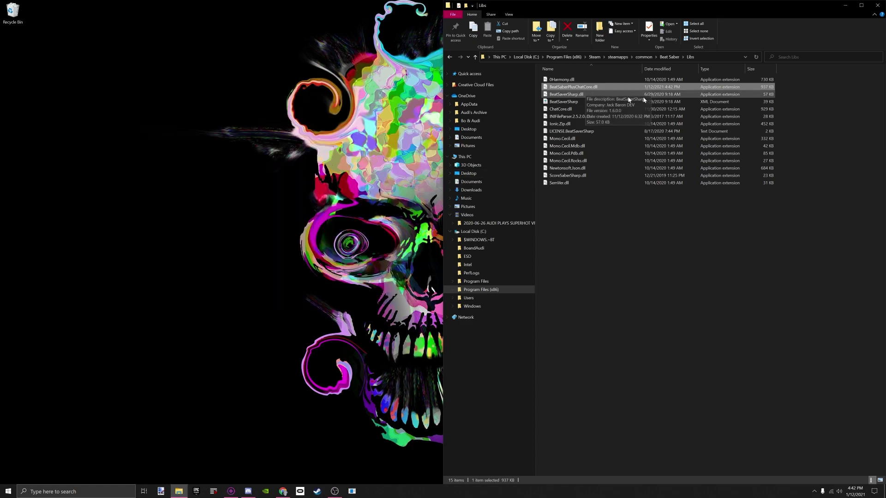
{"action": "left_click", "coordinate": [878, 6]}
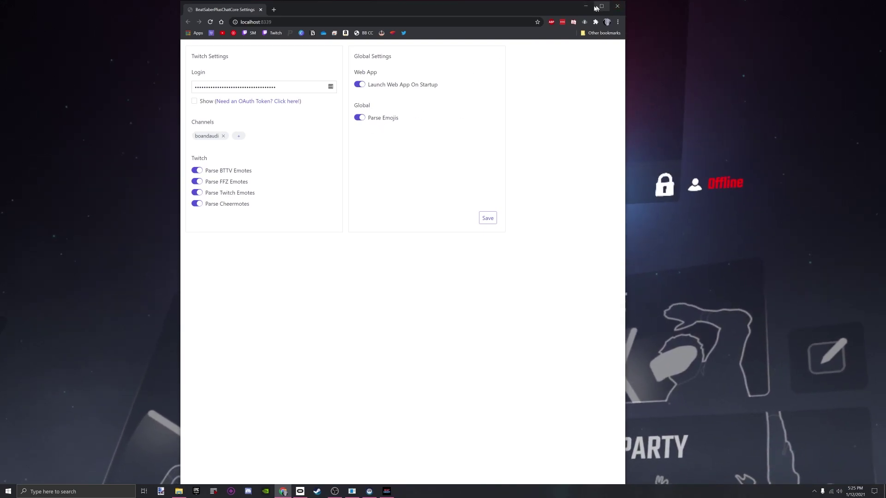
Step: Leave the ChatCore settings page, enable the Chat Request module in Beat Saber's BeatSaberPlus settings and return to the main menu
{"action": "left_click", "coordinate": [594, 7]}
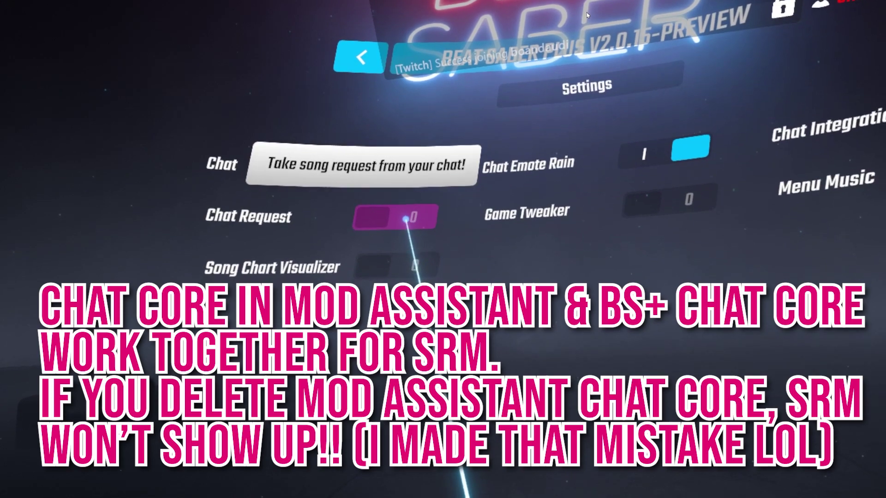
{"action": "left_click", "coordinate": [438, 203]}
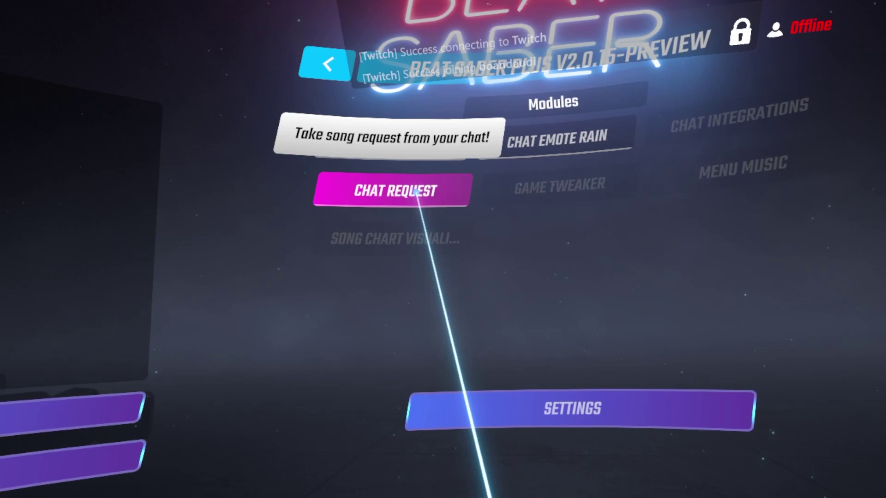
{"action": "left_click", "coordinate": [326, 64]}
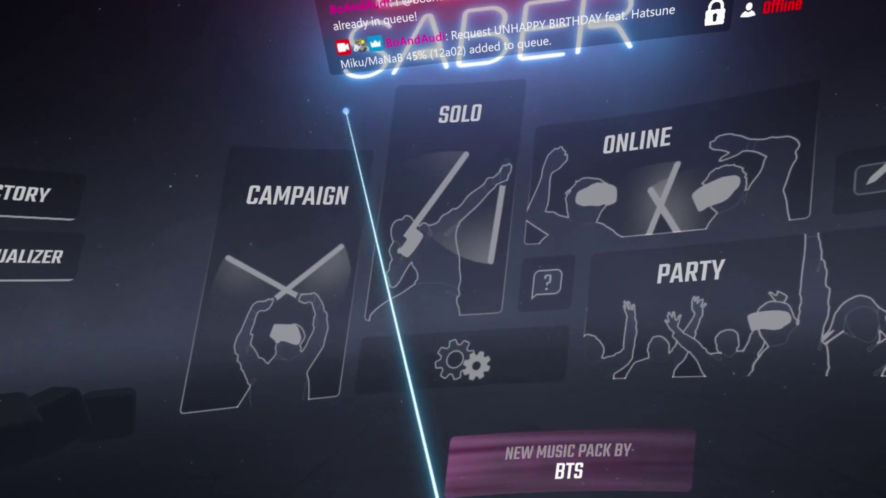
Step: Open the SRM song request queue from Solo mode and play the requested song UNHAPPY BIRTHDAY
{"action": "left_click", "coordinate": [427, 157]}
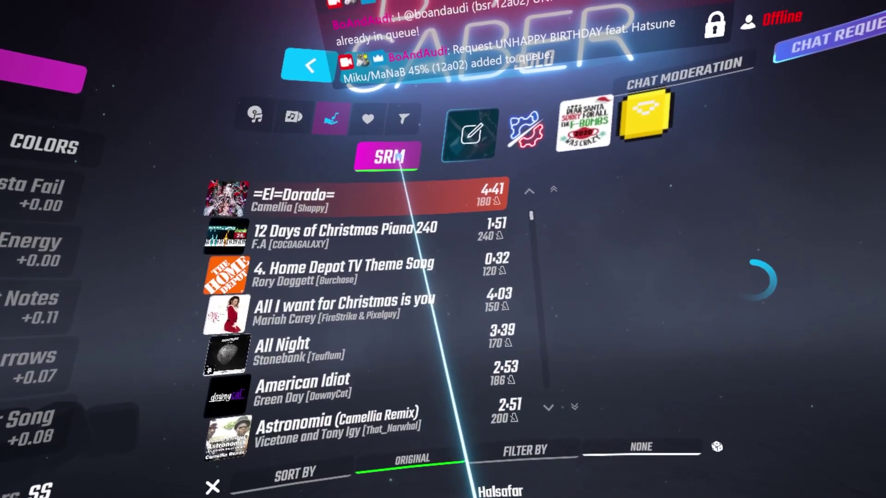
{"action": "left_click", "coordinate": [395, 160]}
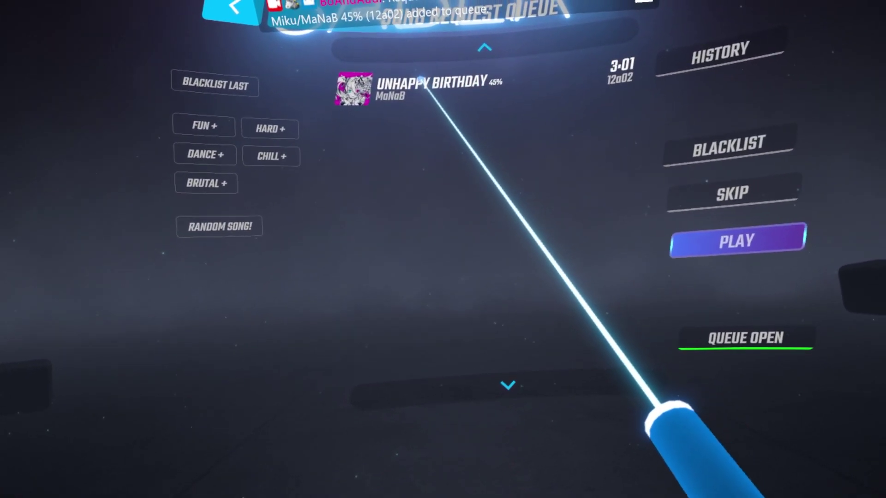
{"action": "left_click", "coordinate": [416, 77]}
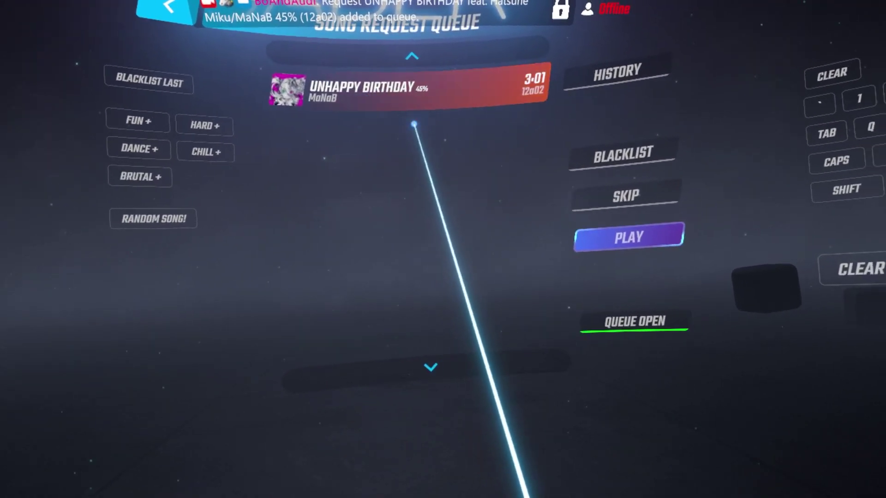
{"action": "left_click", "coordinate": [629, 237]}
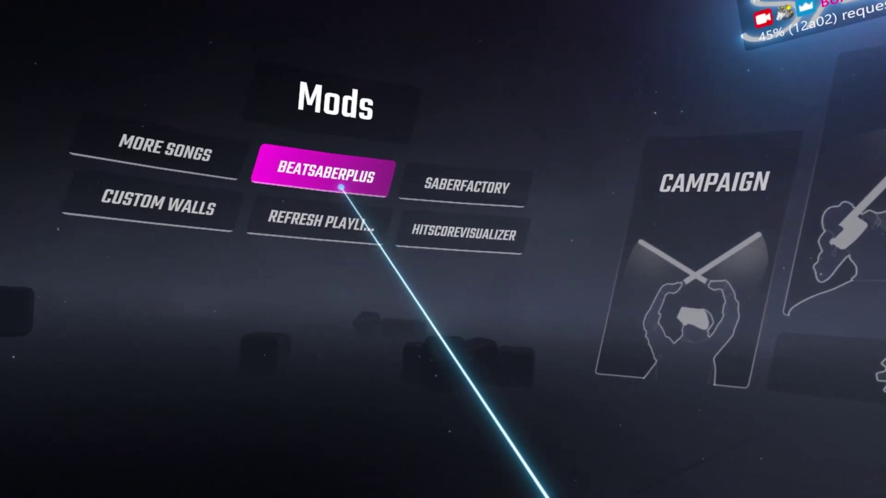
Step: Open the BeatSaberPlus module overview from the Mods list
{"action": "left_click", "coordinate": [340, 187]}
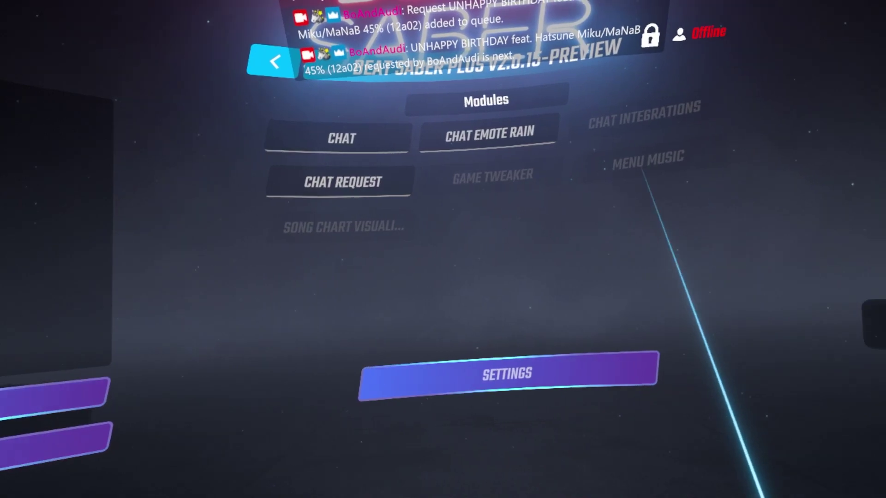